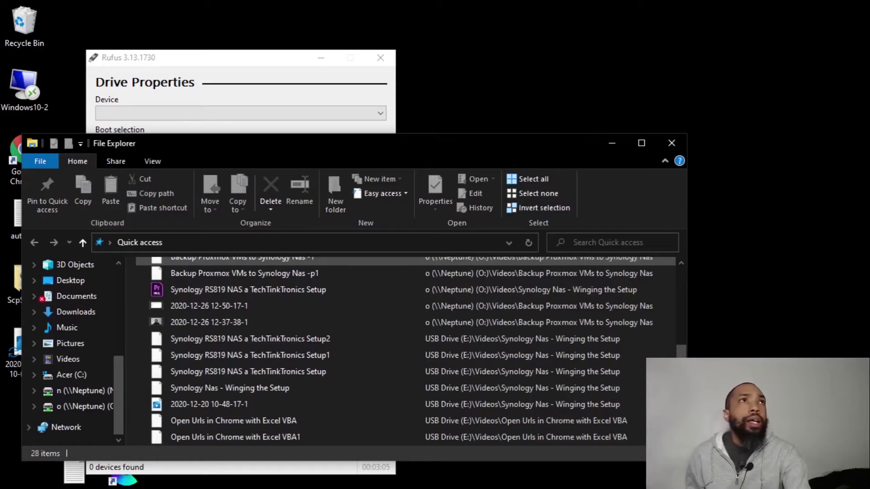
- Minimise File Explorer so the Rufus window behind it is visible
click(607, 143)
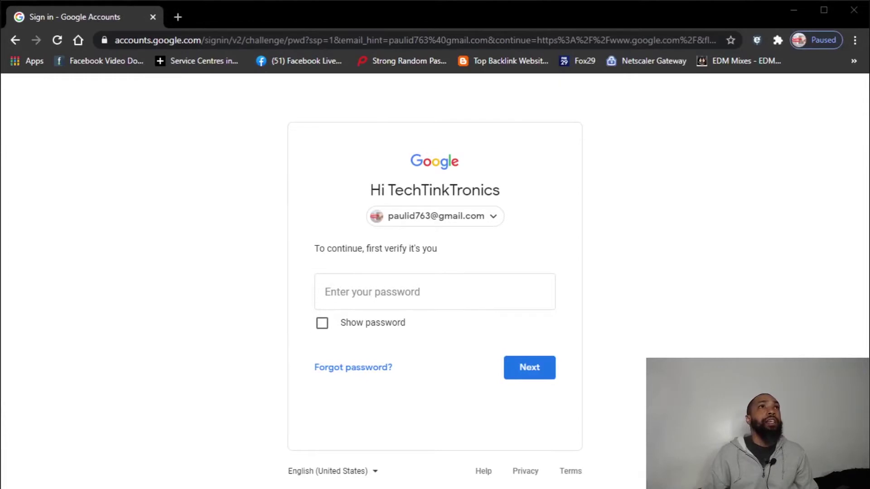
- Search Google for 'rufus download' and open the official rufus.ie result
click(207, 41)
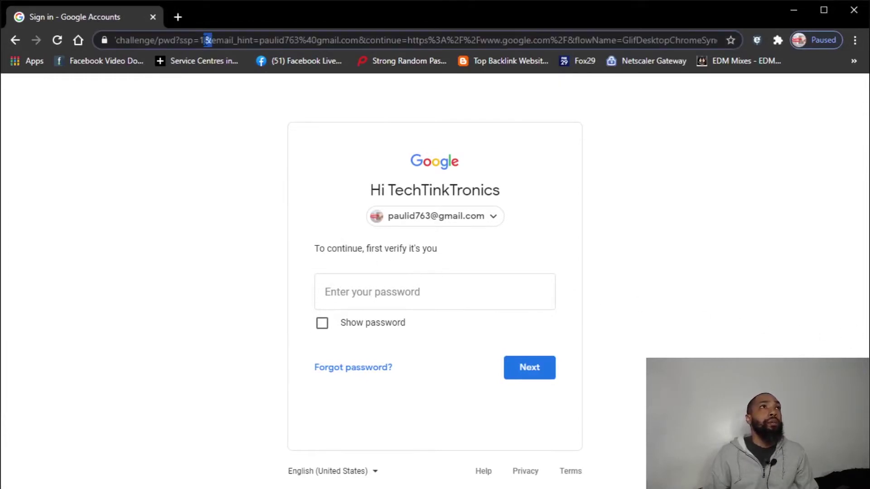
key(ctrl+a)
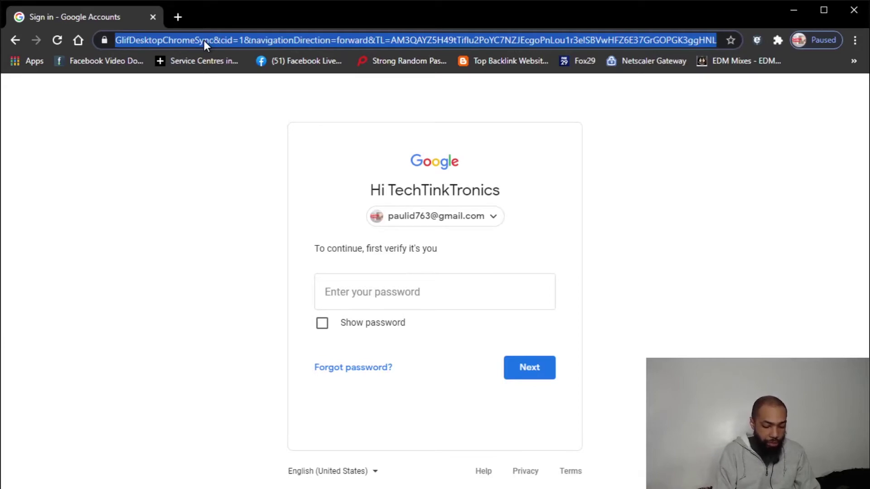
text(rufus)
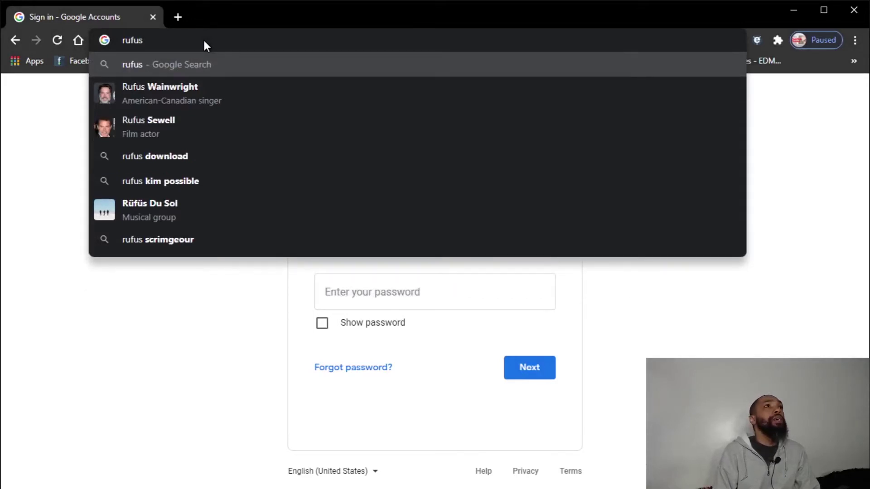
text(downlso)
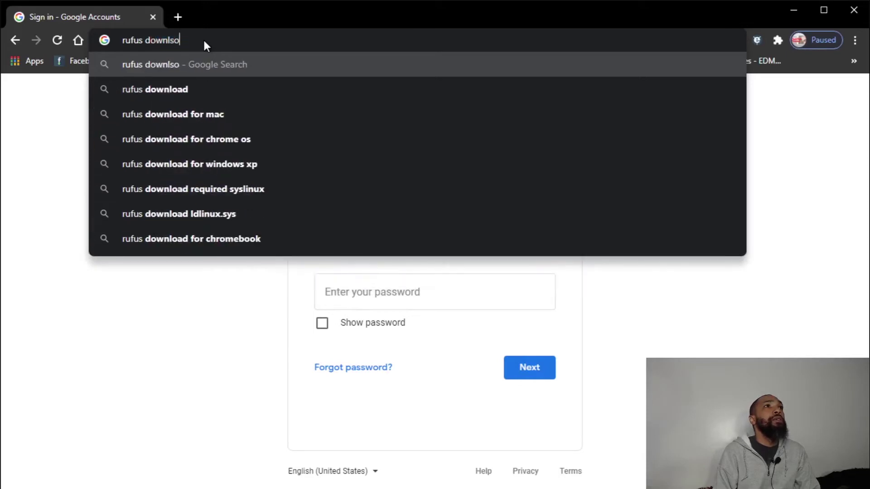
key(Down)
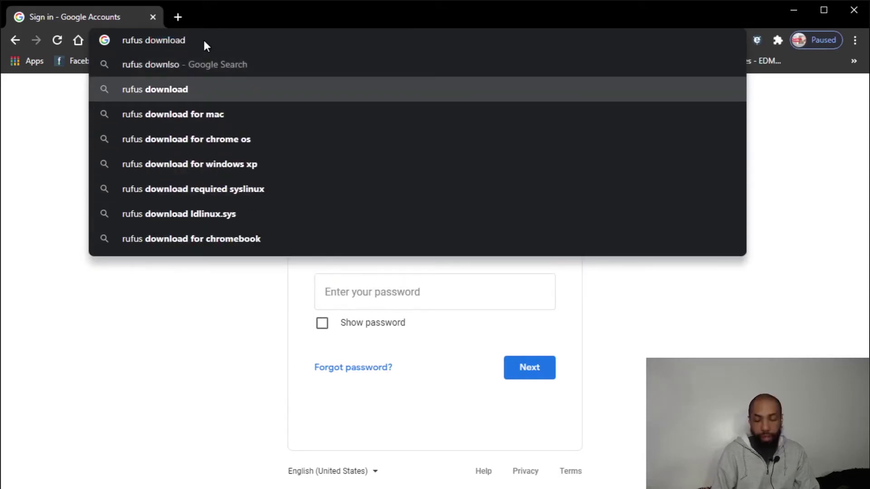
key(Return)
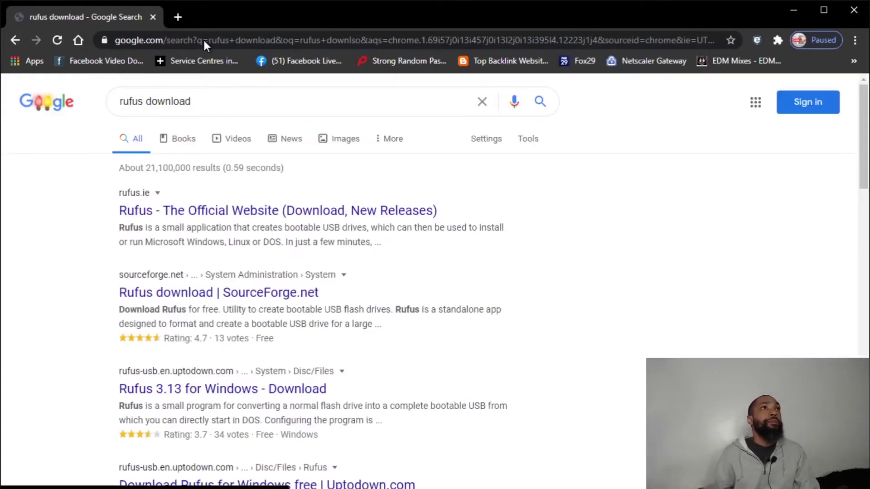
click(191, 211)
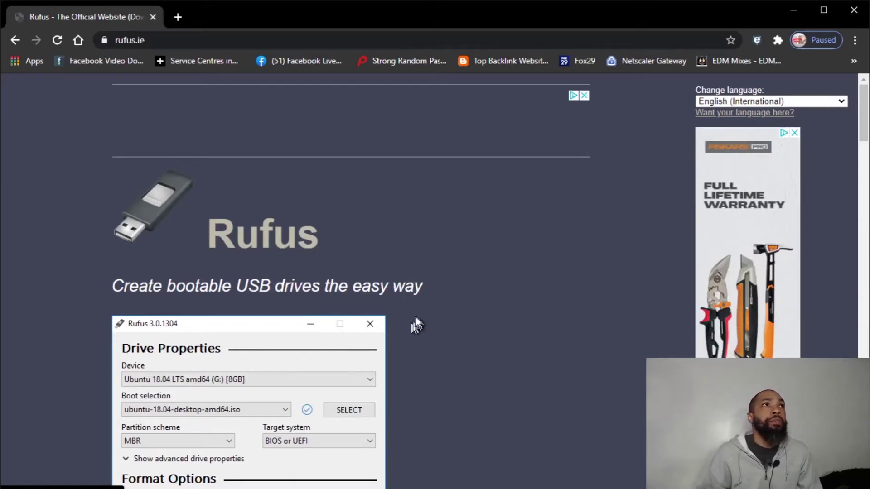
- Download Rufus 3.13 from rufus.ie and launch rufus-3.13.exe
scroll(386, 313, down, 1)
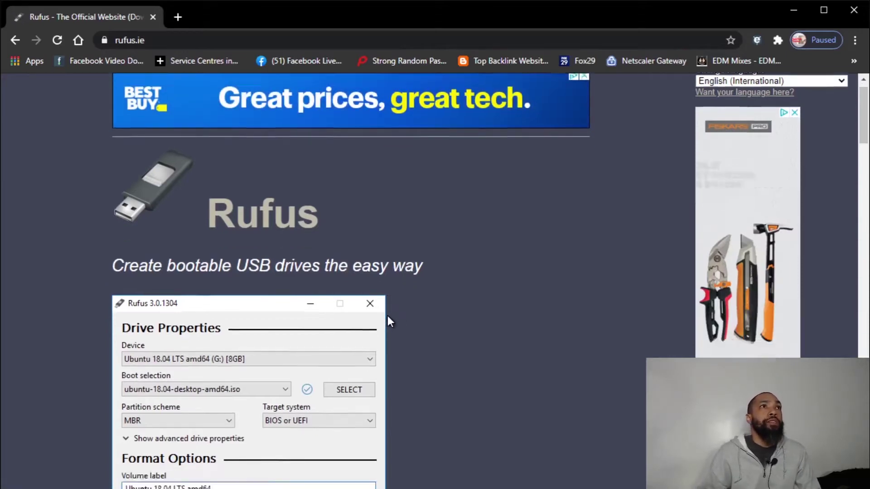
scroll(387, 317, down, 3)
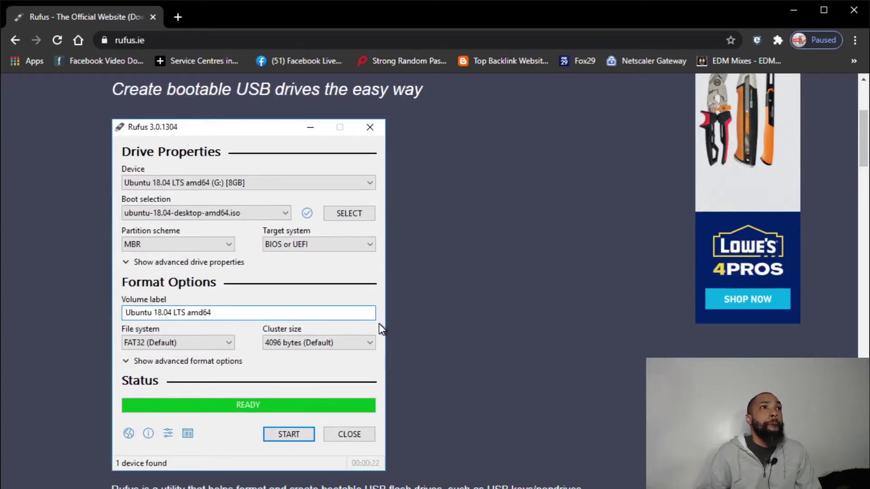
scroll(380, 327, down, 4)
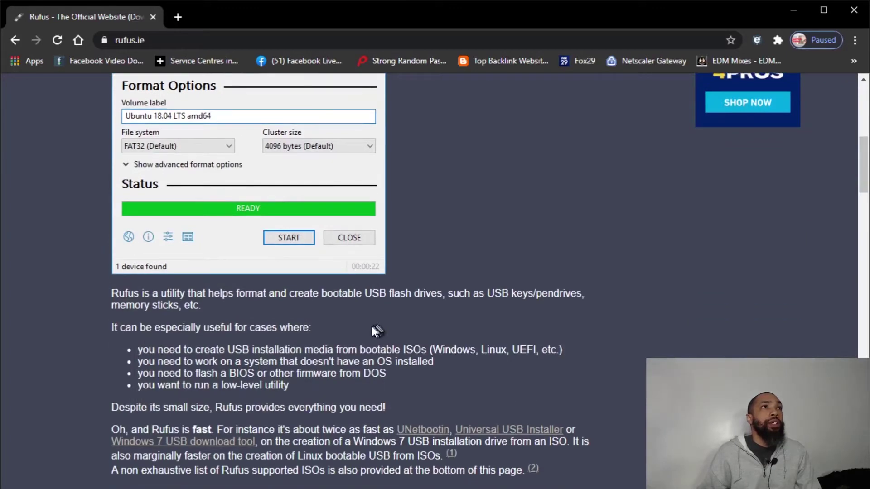
scroll(369, 327, up, 8)
scroll(360, 332, down, 11)
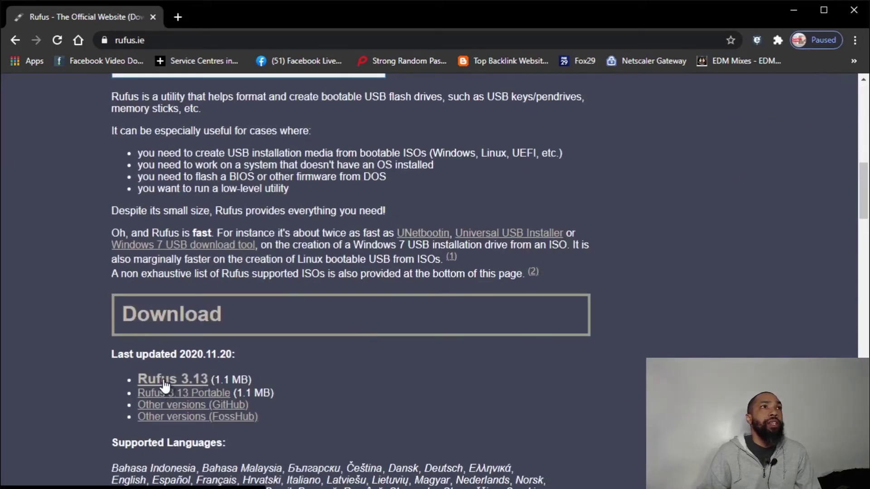
click(164, 383)
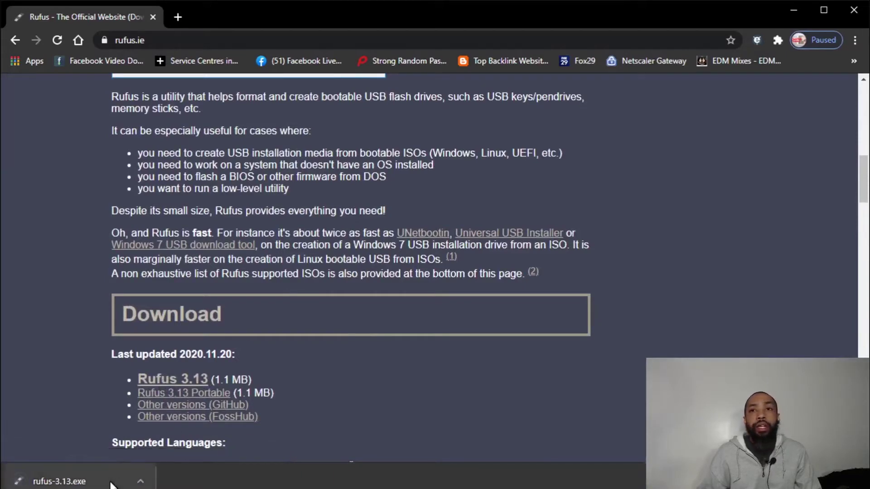
click(93, 484)
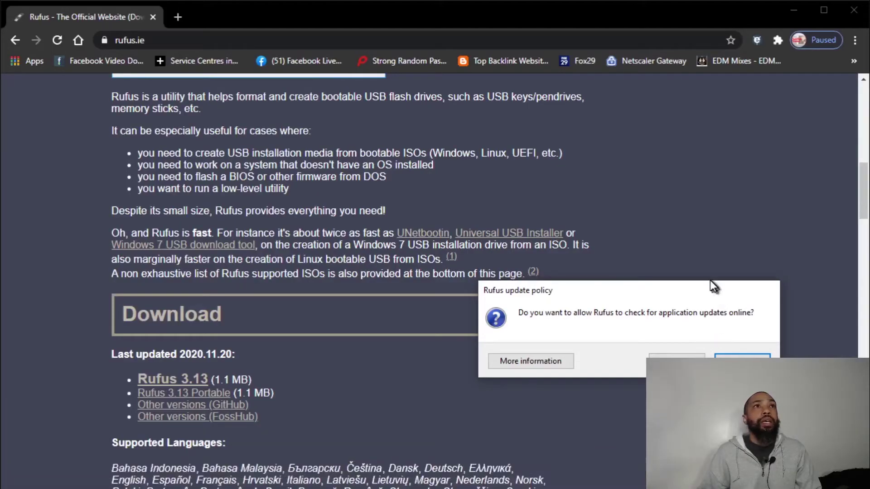
- Decline Rufus online update checks, move its window left, and show Chrome's home page
drag(704, 286, 588, 242)
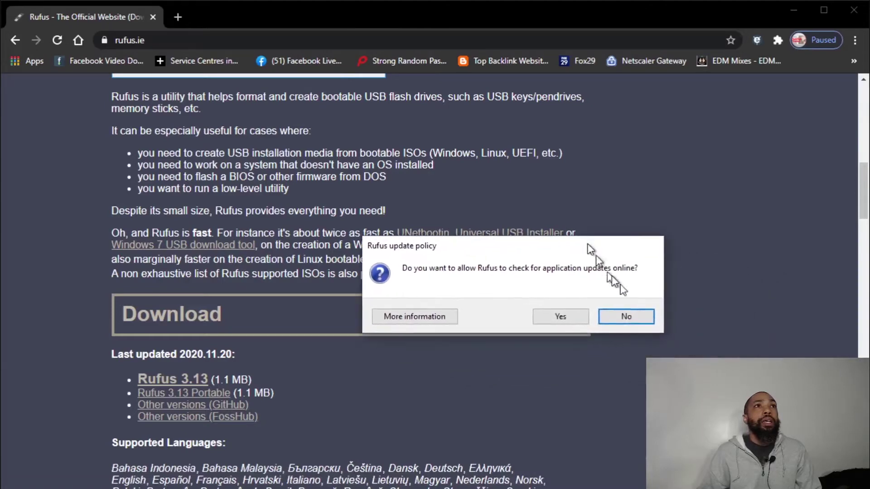
click(640, 318)
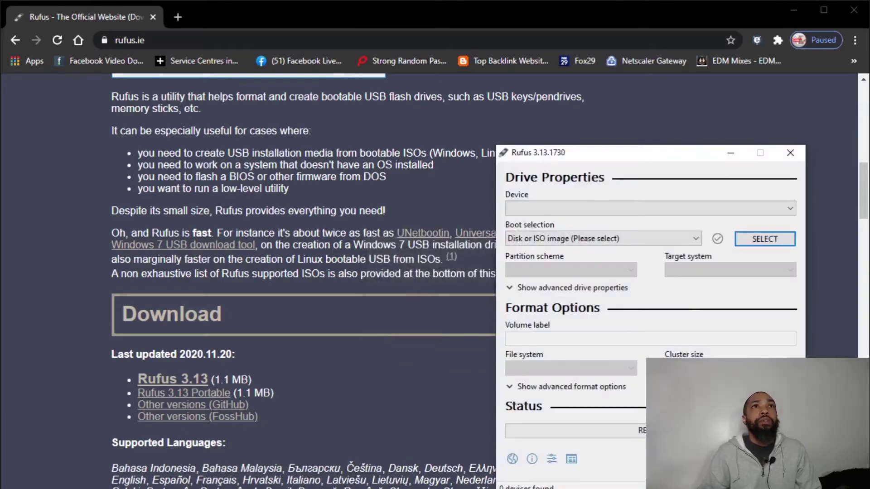
drag(652, 156, 629, 137)
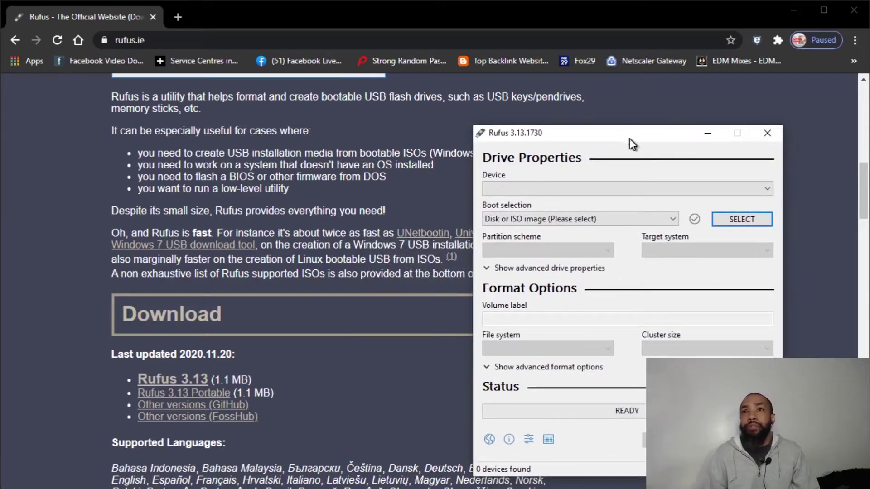
drag(629, 138, 264, 120)
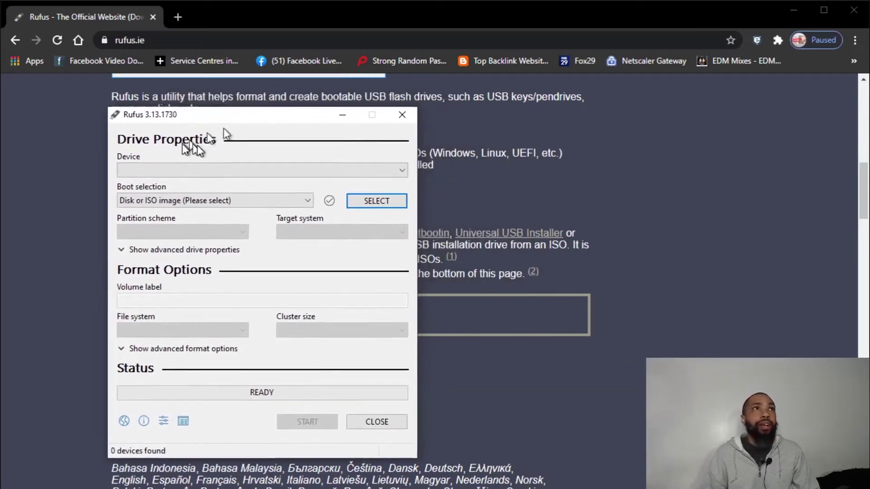
click(77, 43)
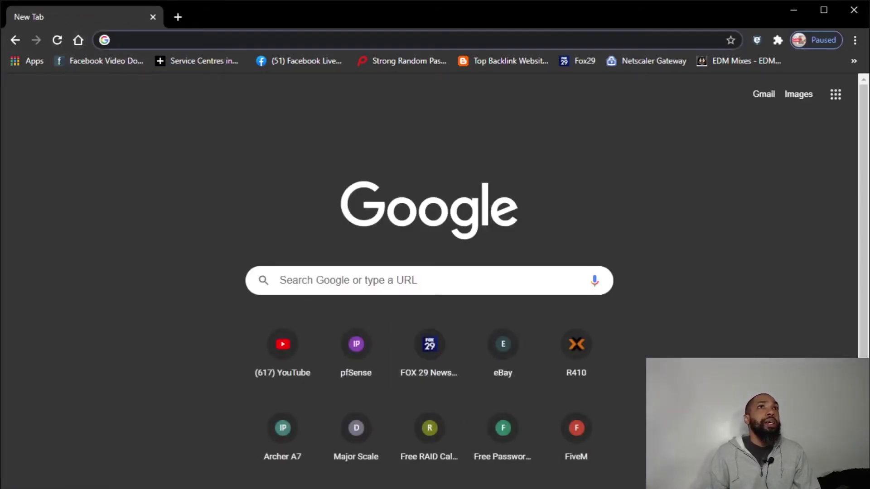
- Run a Google search for 'proxmox' in Chrome
key(alt+Tab)
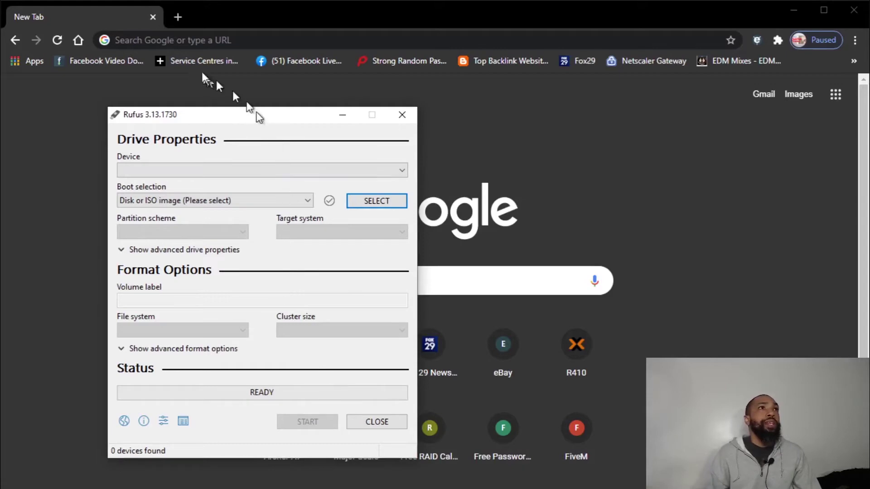
click(214, 42)
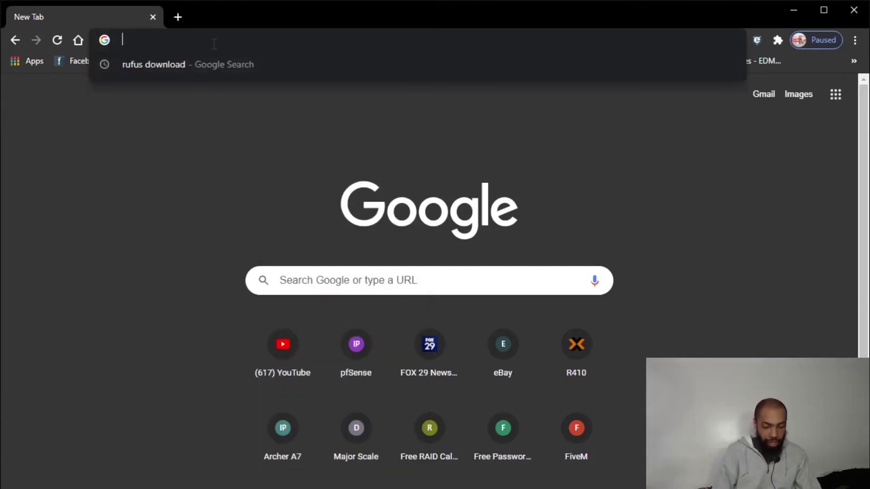
text(prx)
key(BackSpace)
key(BackSpace)
key(BackSpace)
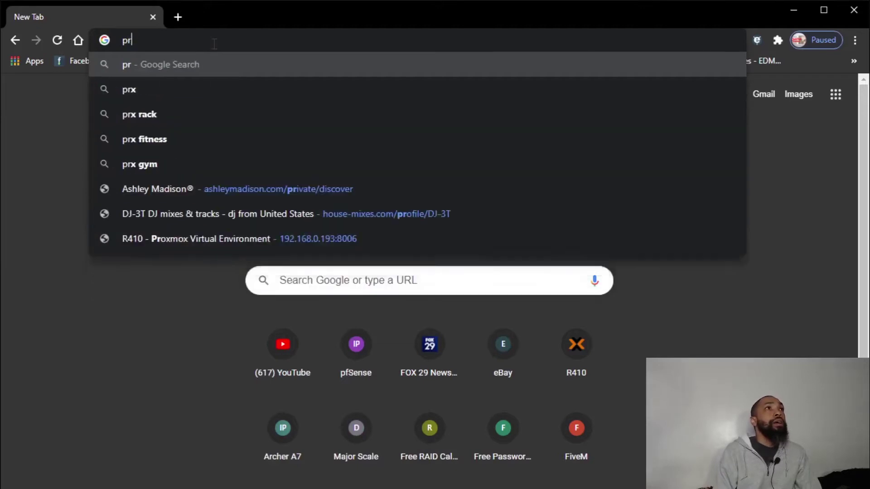
text(proxmox)
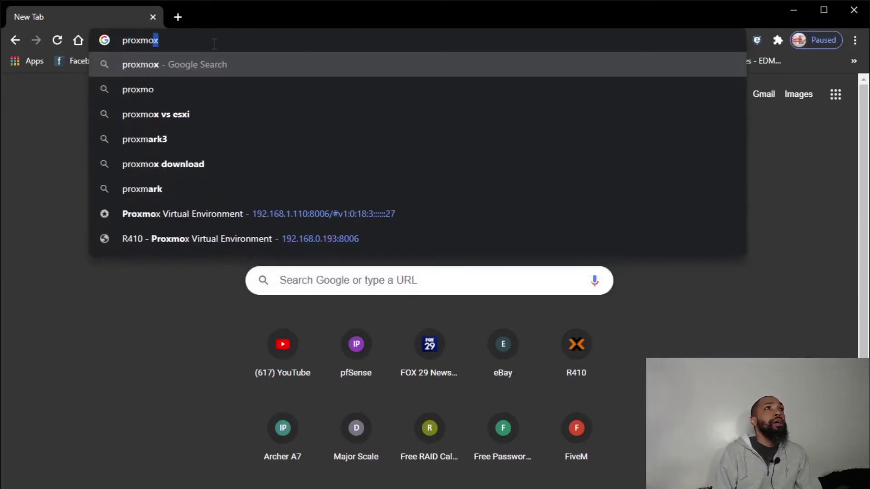
key(Return)
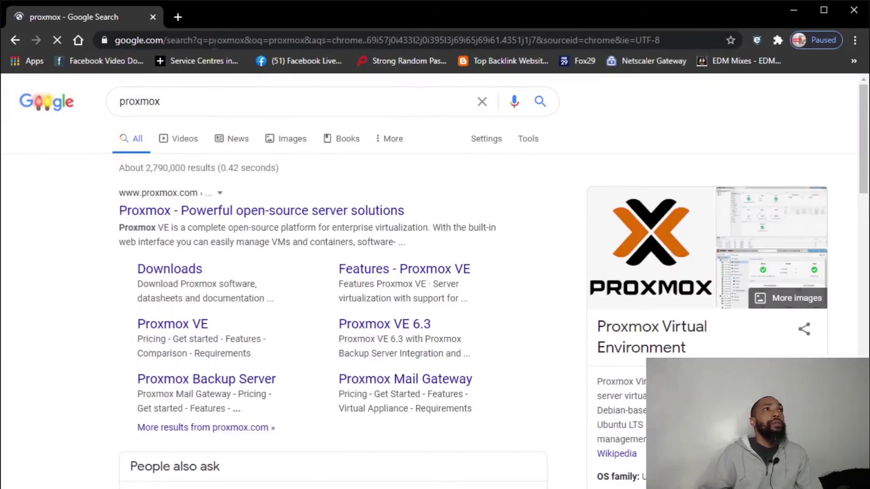
- Open proxmox.com's Downloads page and the Proxmox Virtual Environment category
click(183, 270)
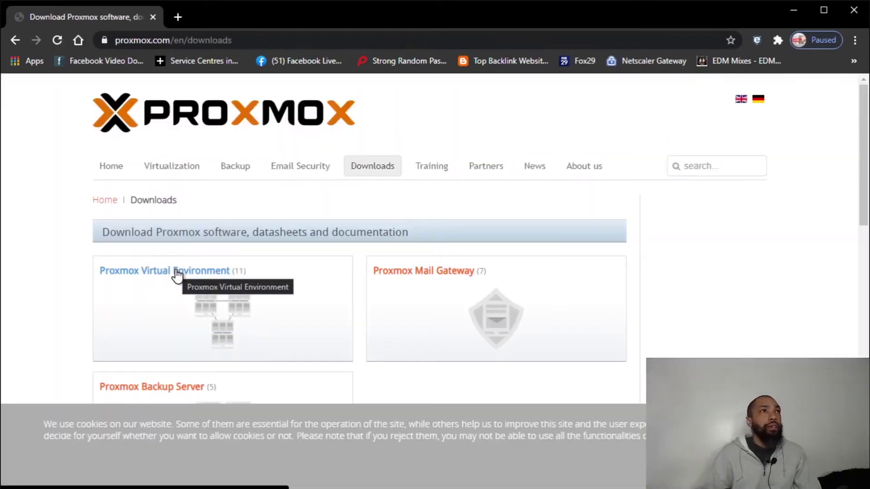
scroll(470, 323, down, 4)
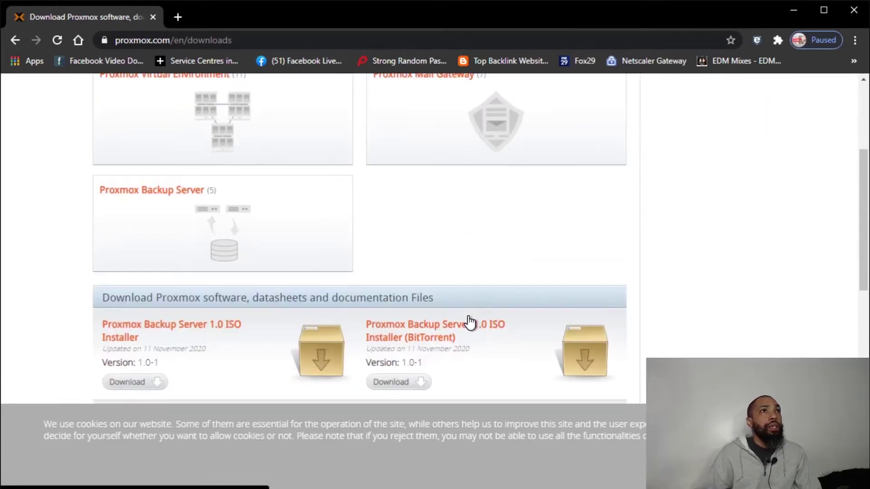
scroll(469, 316, up, 4)
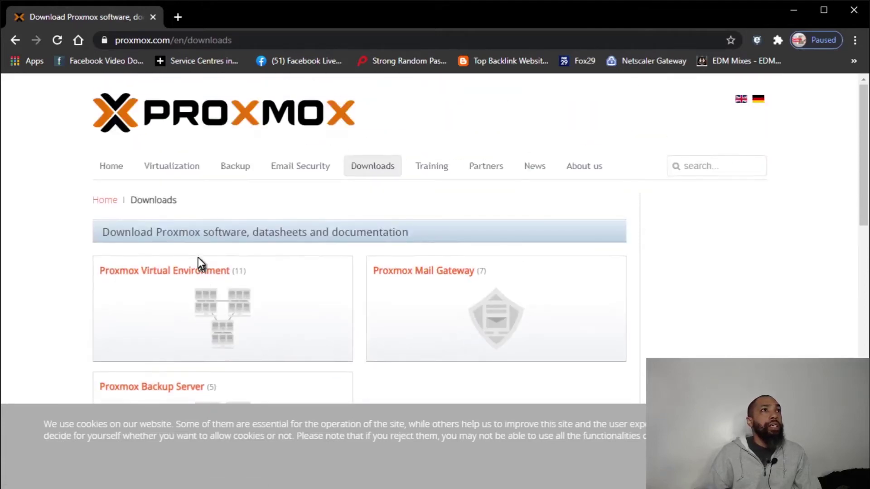
click(200, 276)
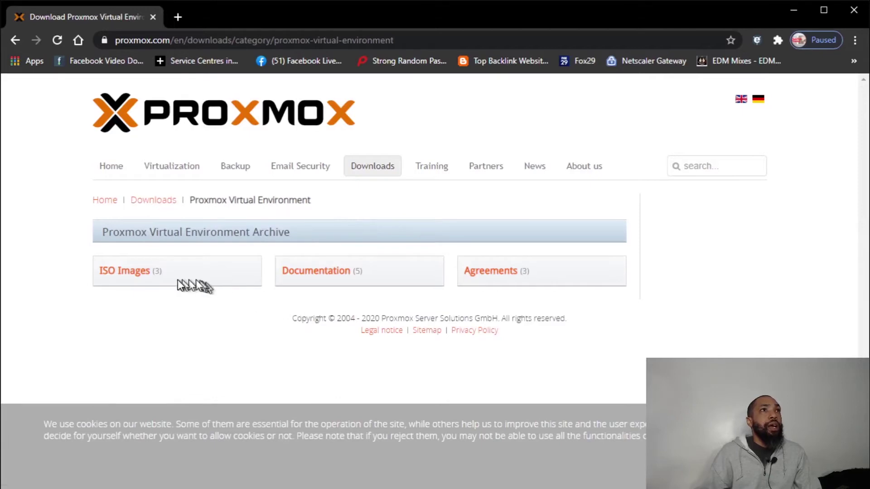
- Download proxmox-ve_6.3-1.iso from the Proxmox VE ISO Images page, dismissing the cookie notice
click(139, 279)
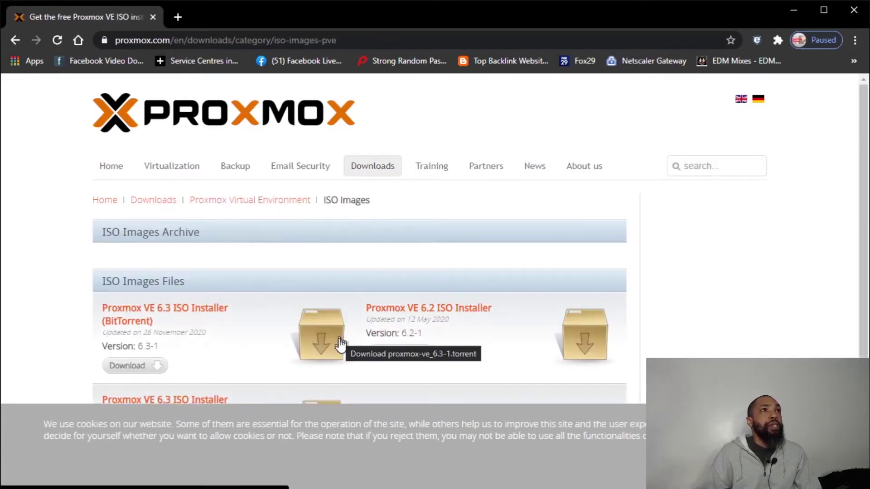
scroll(354, 318, down, 1)
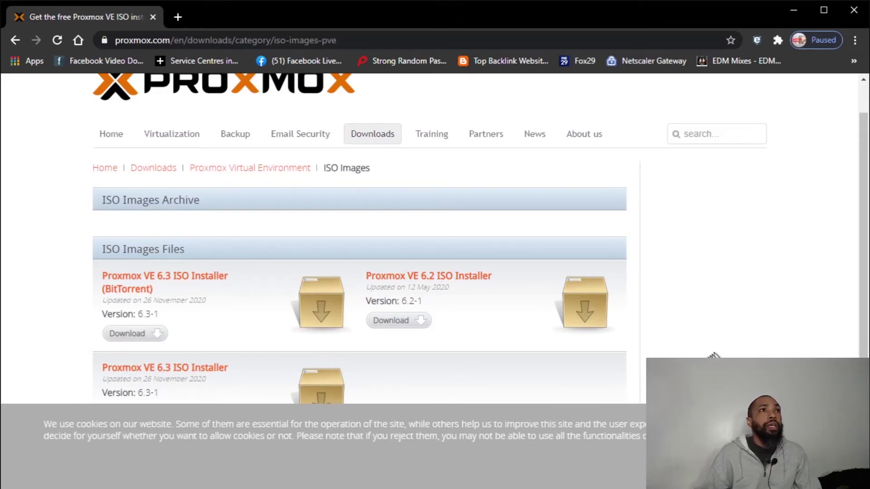
click(724, 453)
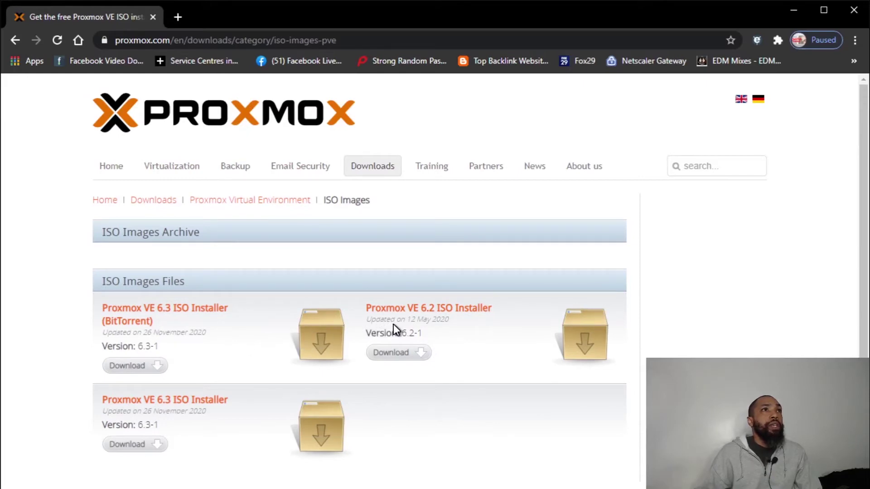
scroll(393, 325, down, 1)
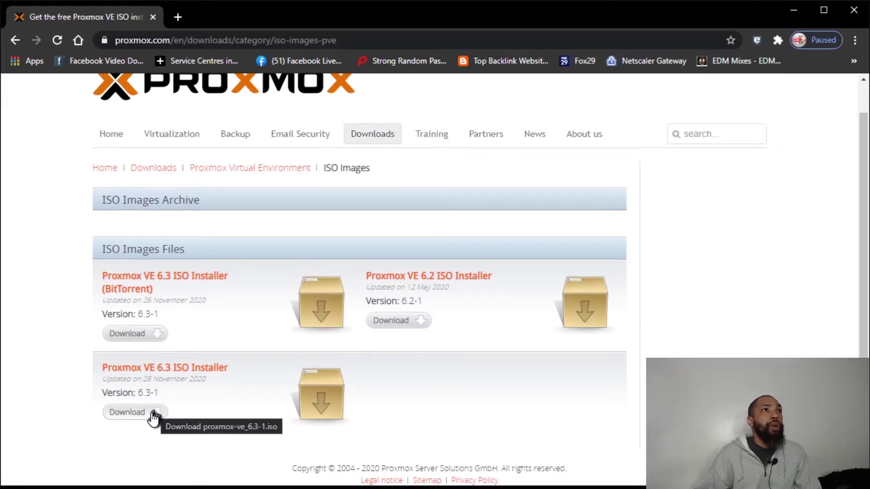
click(153, 417)
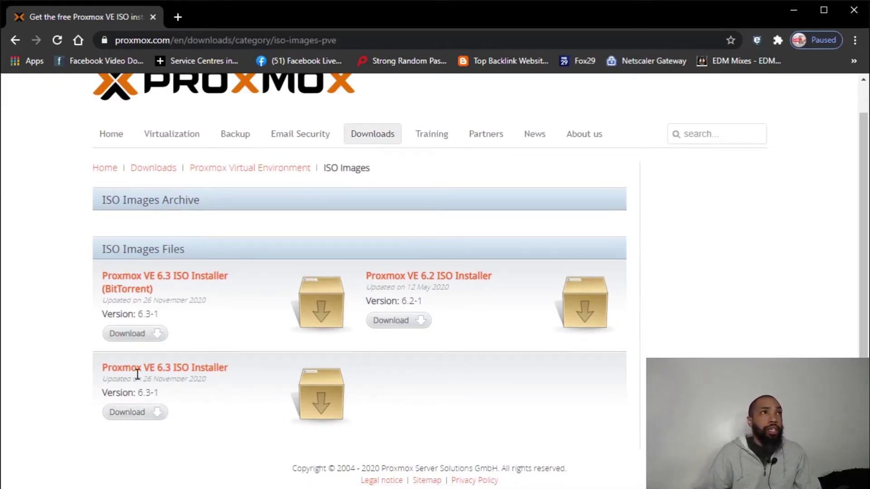
click(138, 414)
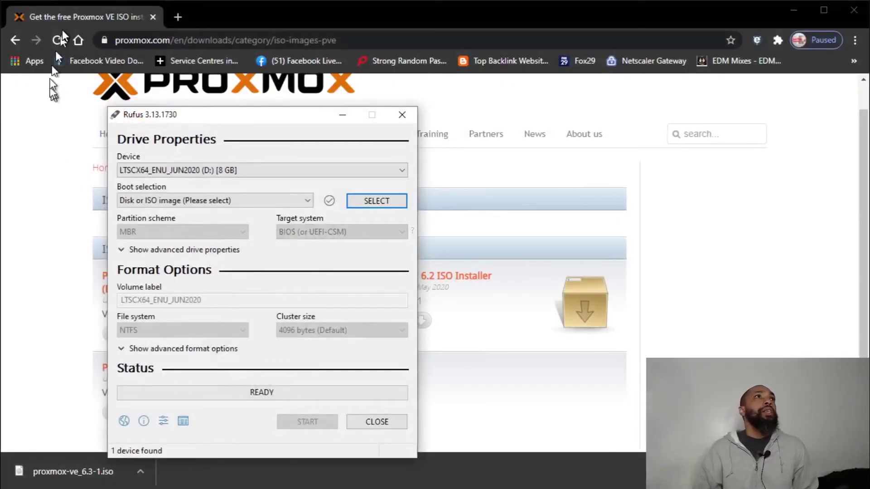
- In Rufus, keep the 8 GB drive and 'Disk or ISO image', then load proxmox-ve_6.3-1.iso
click(76, 40)
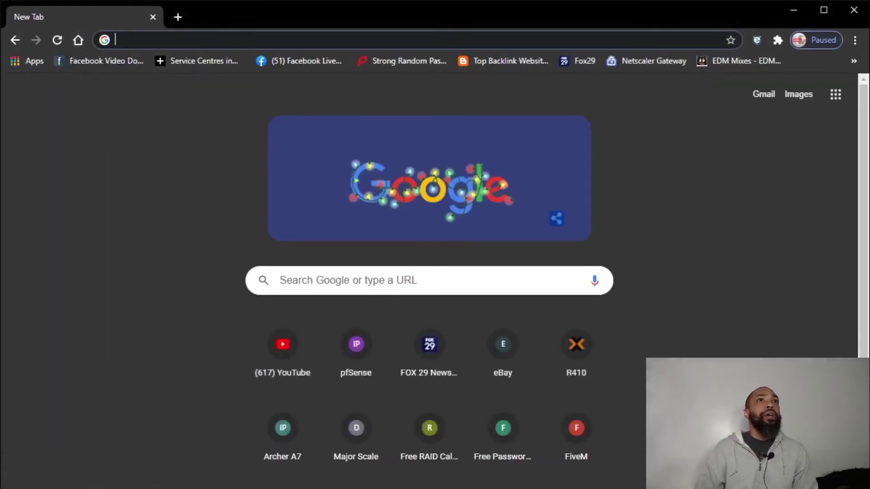
key(alt+Tab)
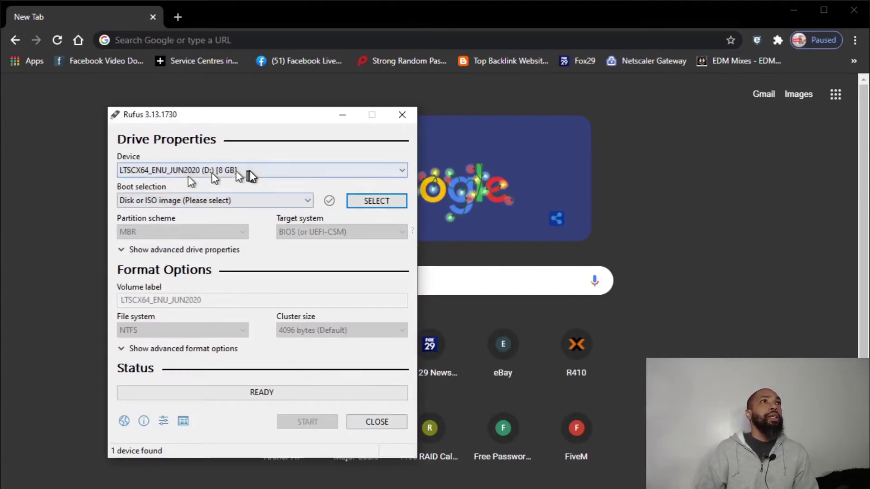
click(271, 172)
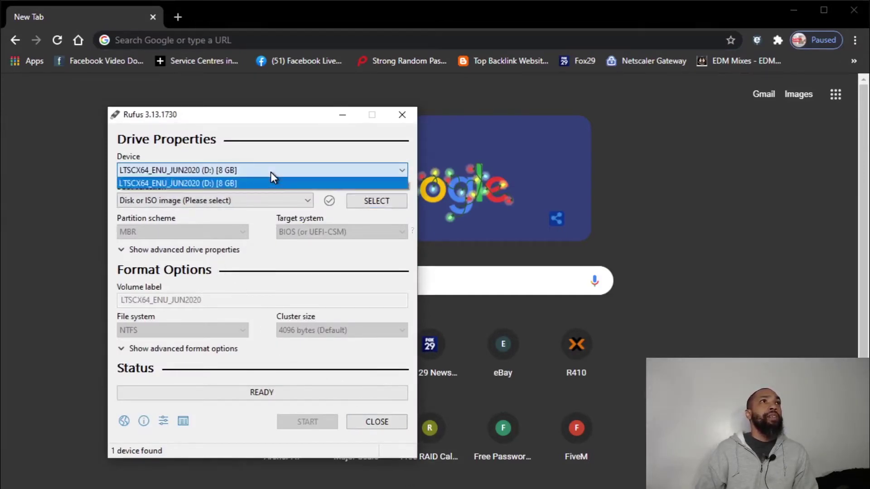
click(270, 172)
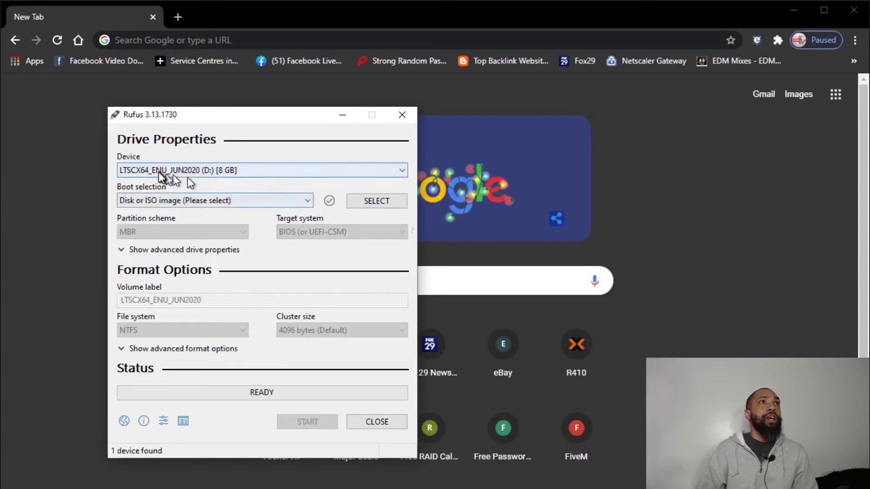
click(304, 200)
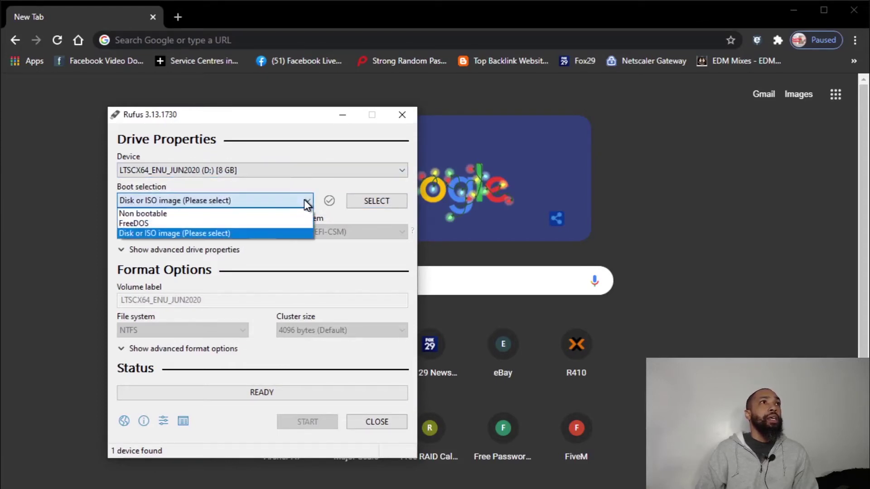
click(304, 202)
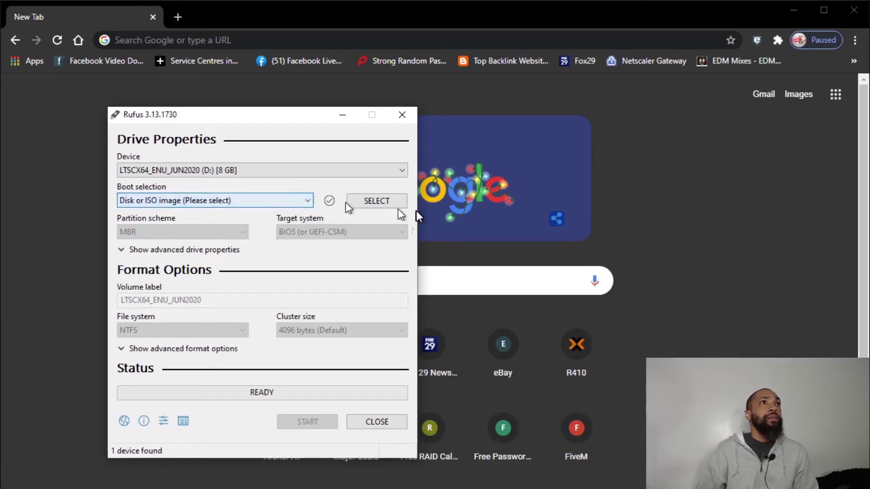
click(395, 203)
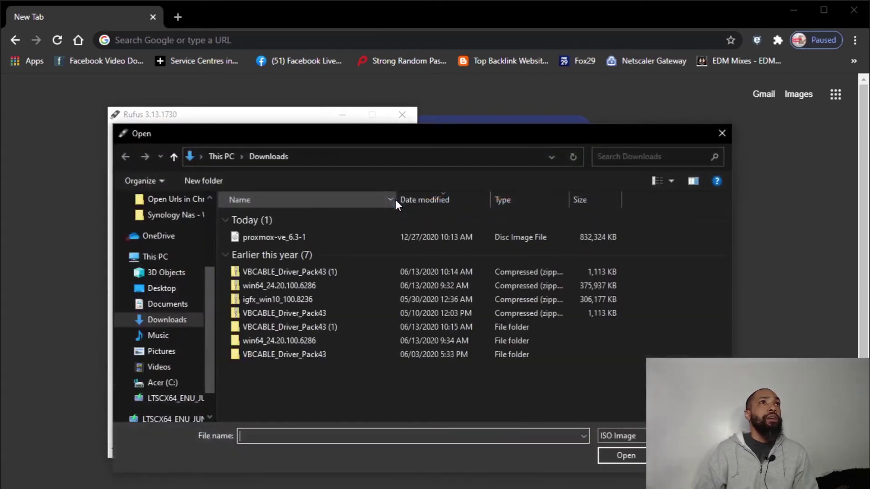
click(282, 235)
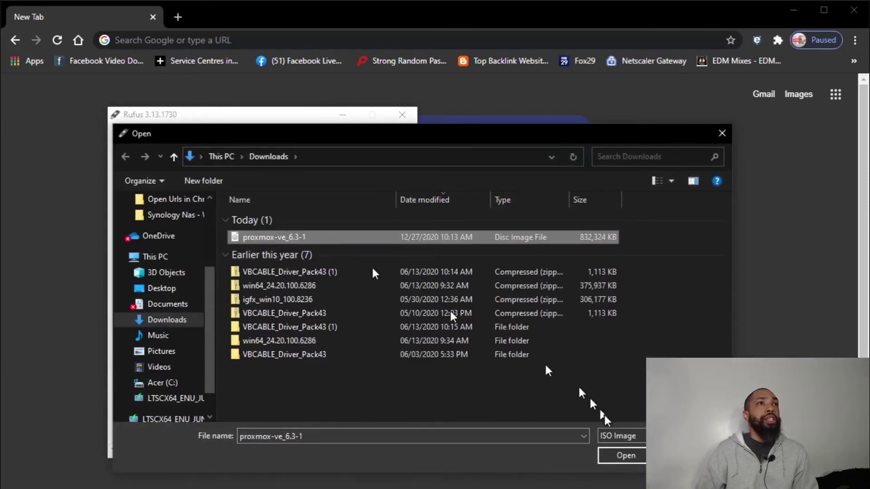
click(637, 453)
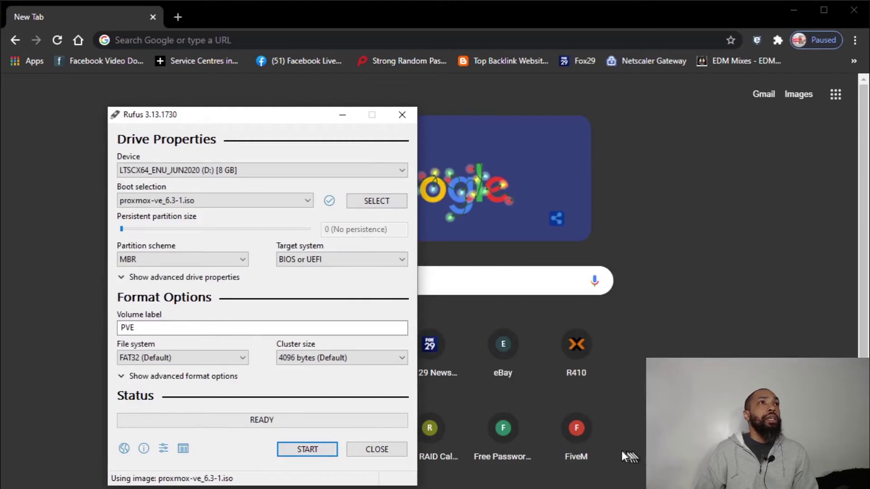
- Keep BIOS or UEFI target and MBR partition scheme, then reveal the advanced format options
click(341, 260)
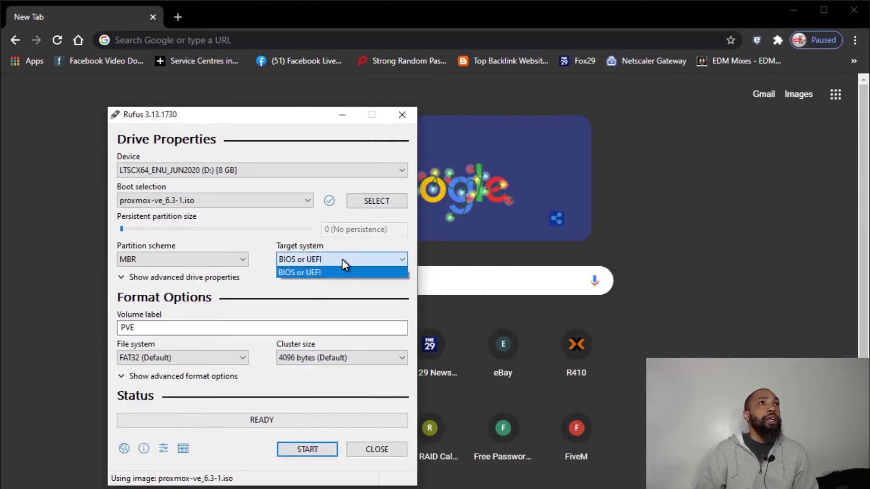
click(341, 259)
click(237, 259)
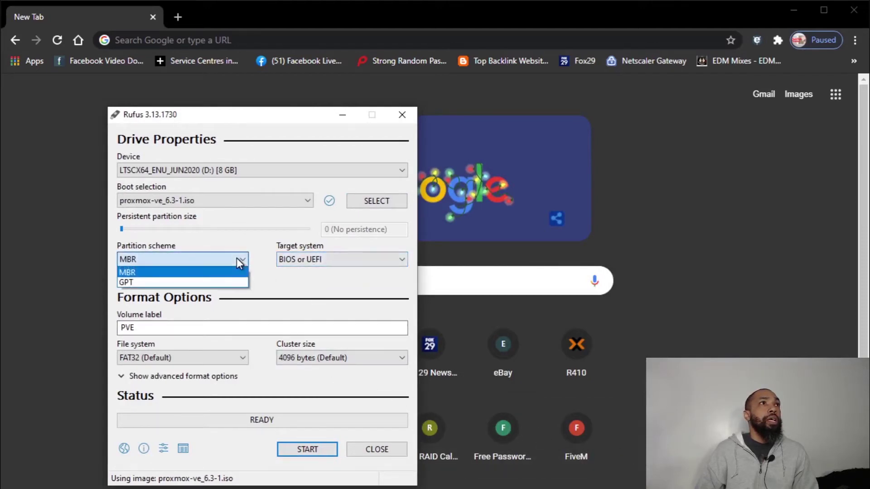
click(236, 258)
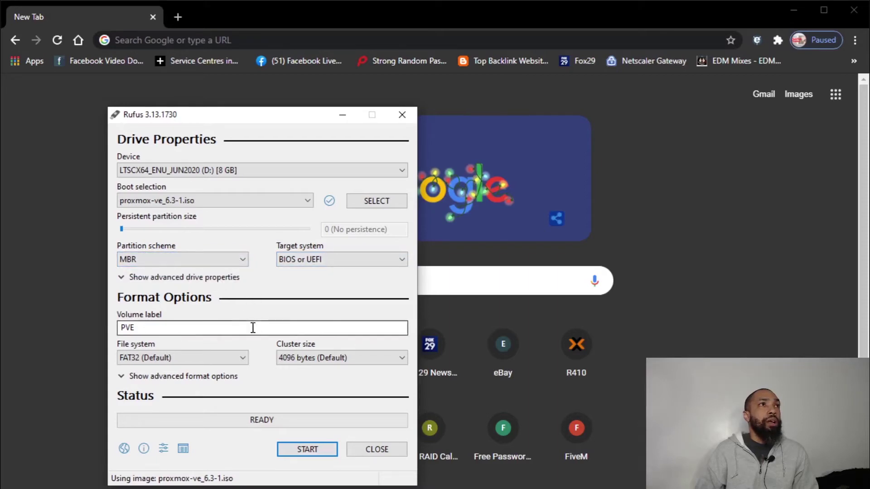
click(179, 376)
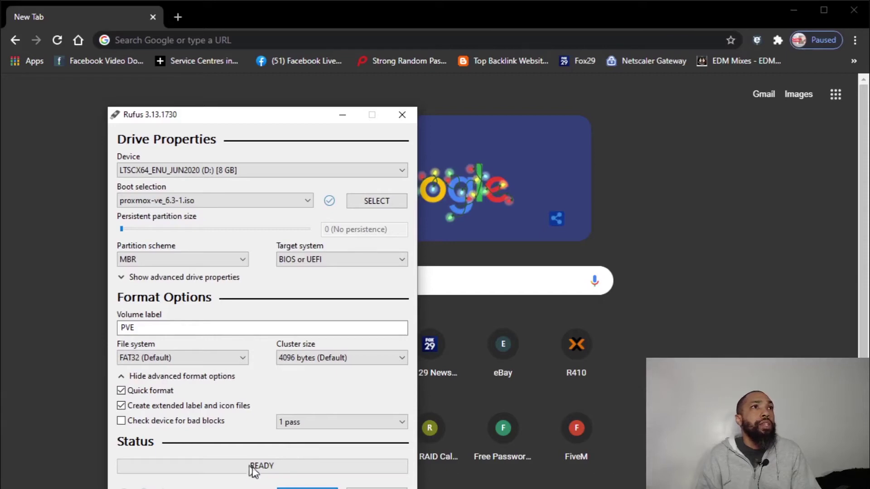
- Press START to begin writing proxmox-ve_6.3-1.iso to the 8 GB USB drive
click(301, 487)
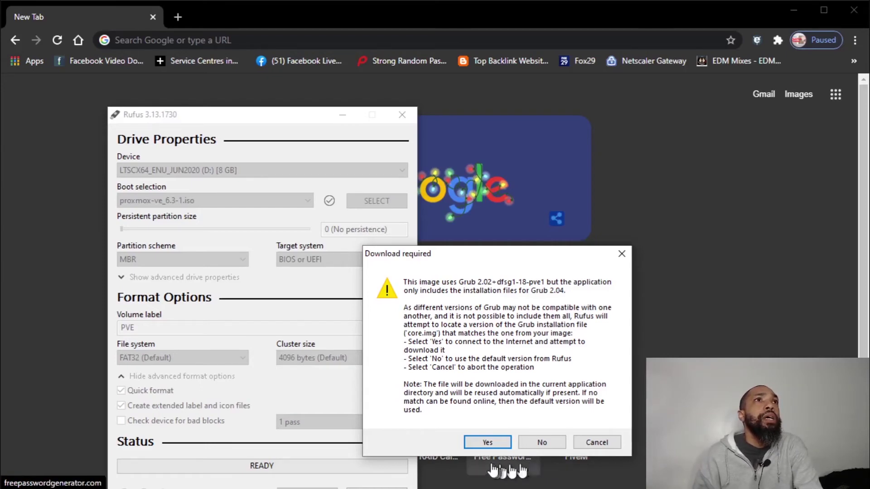
- Allow the Grub 2.02 core.img download and choose 'Write in DD Image mode'
click(490, 446)
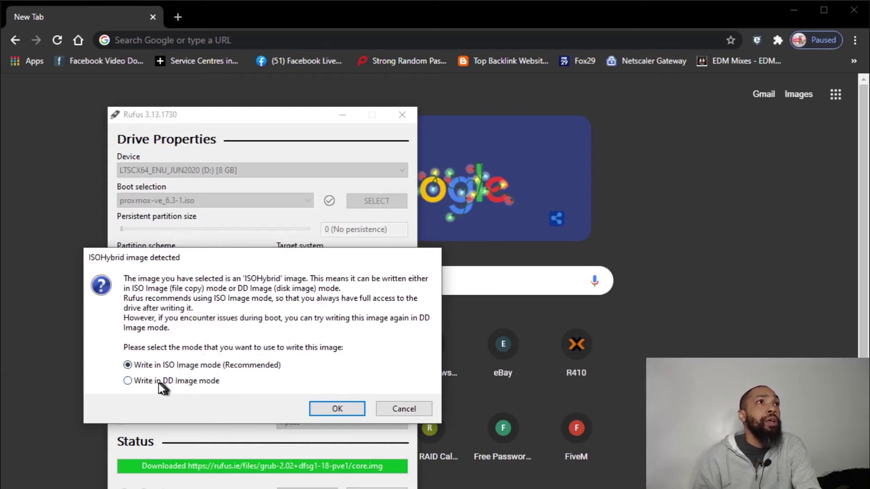
click(135, 382)
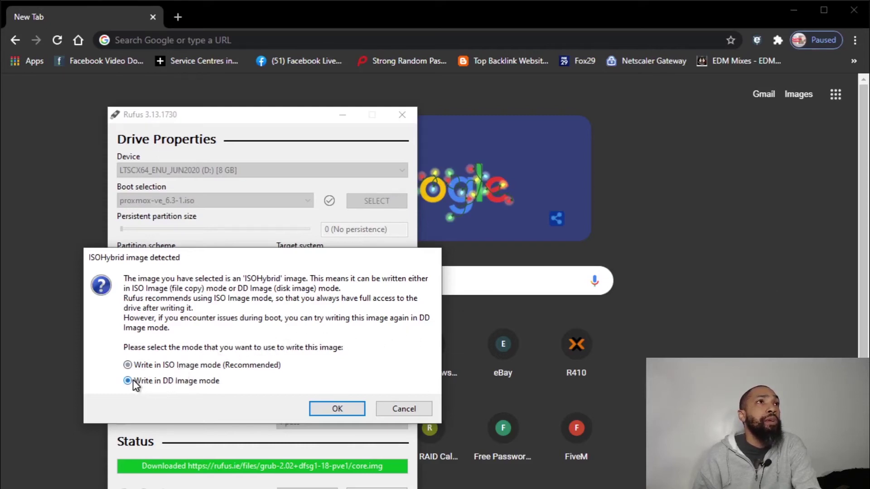
click(353, 406)
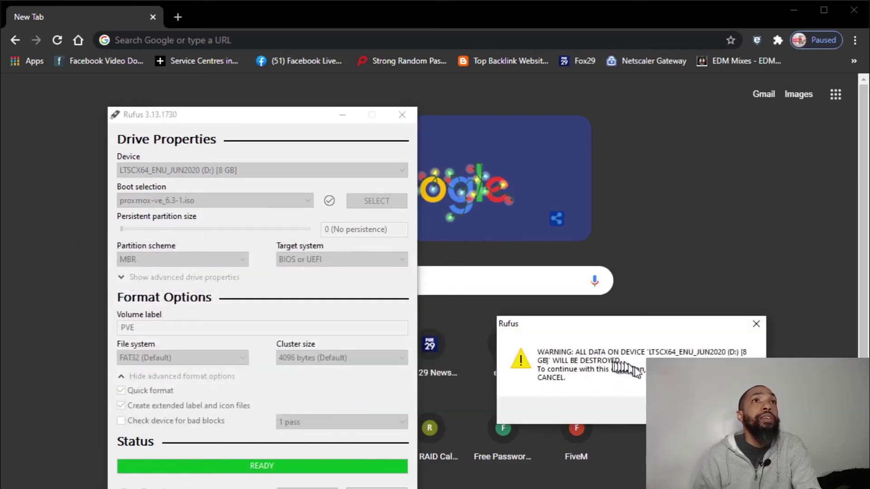
- Bring the data-erase warning into view and confirm it so the Proxmox image starts writing
drag(670, 330, 516, 325)
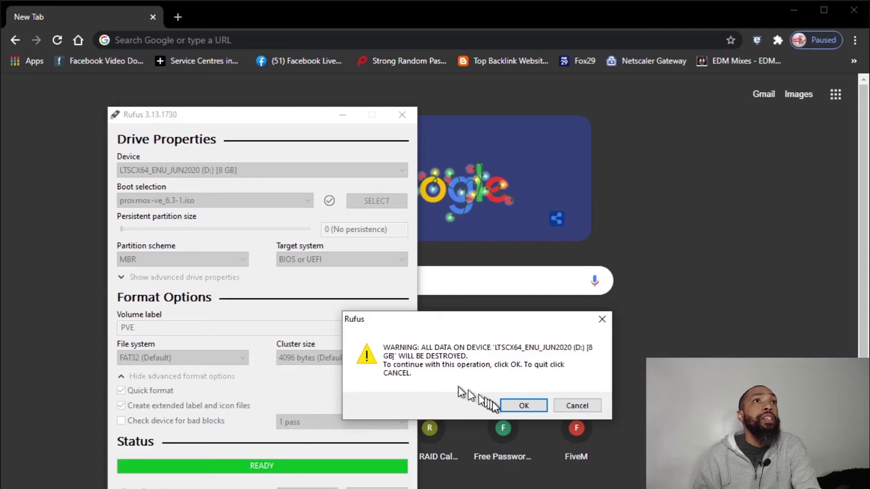
click(528, 408)
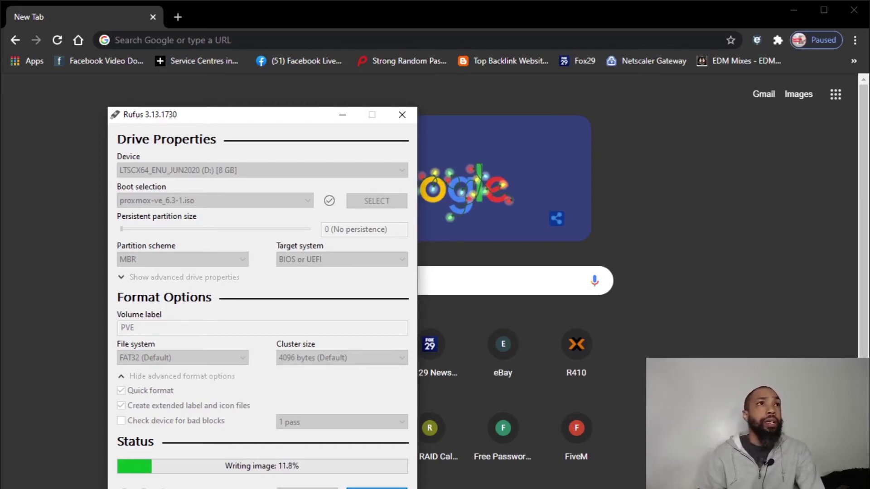
- Shift the Rufus window up and left while the Proxmox image writes through to READY
drag(202, 117, 182, 64)
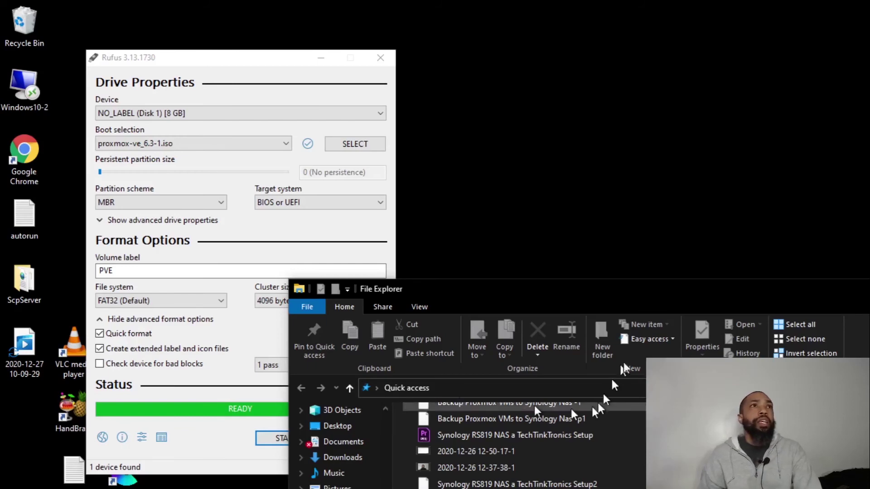
- Move File Explorer up and left, then minimize it to reveal Rufus
drag(656, 290, 391, 149)
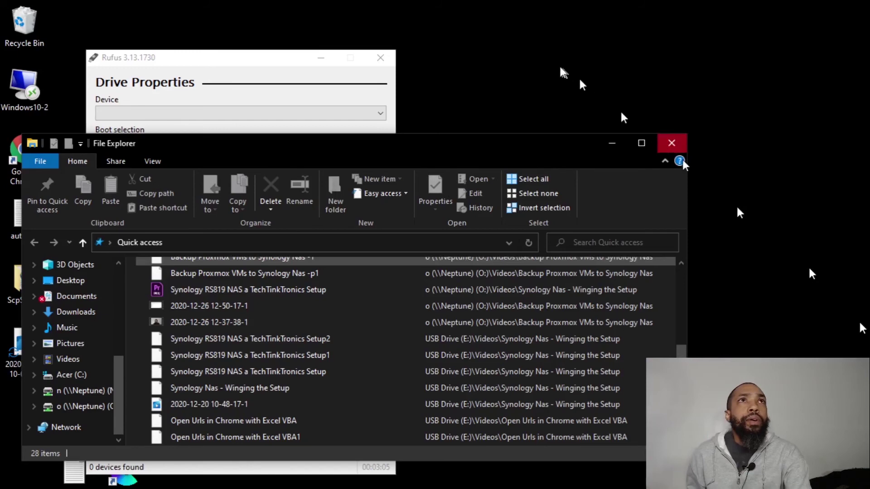
click(604, 142)
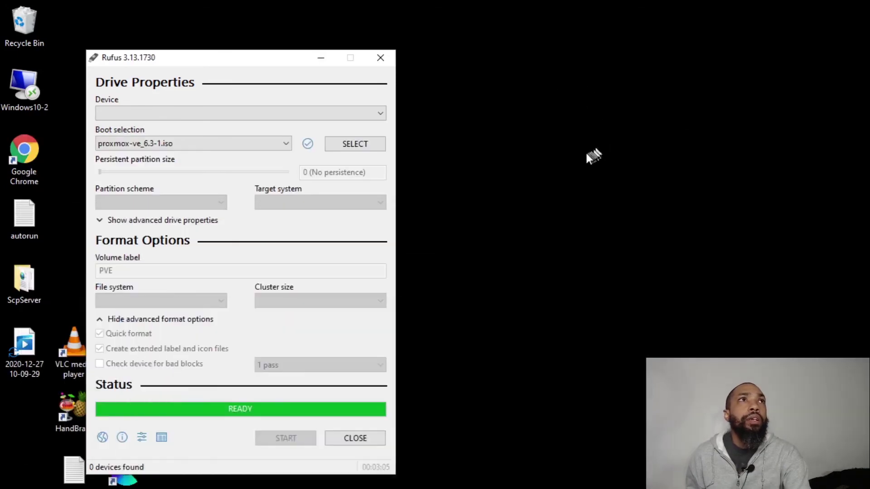